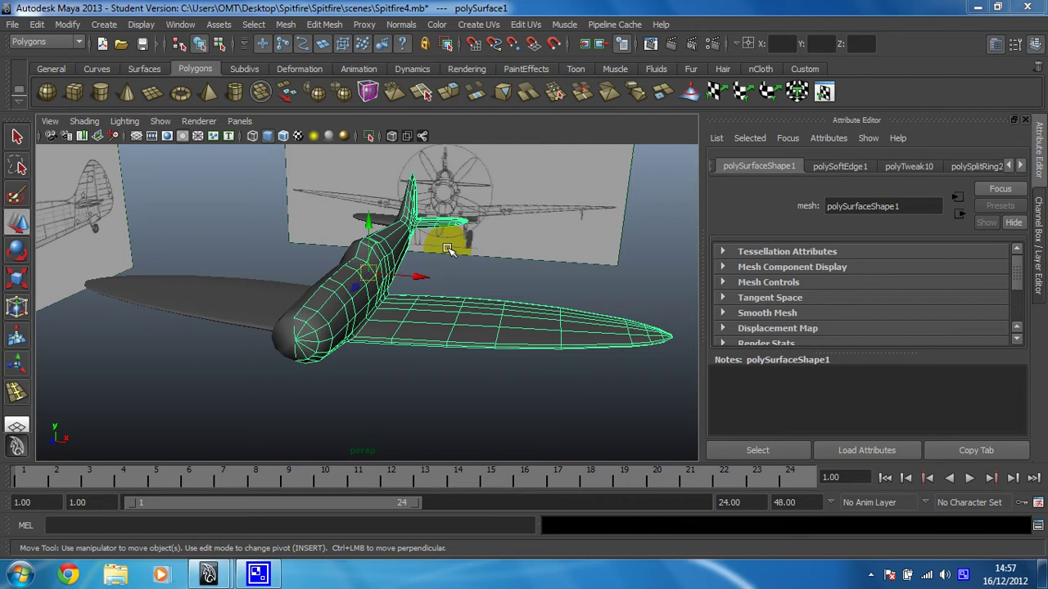
Step: Select the aircraft's two halves in turn to check that they are separate meshes
click(364, 364)
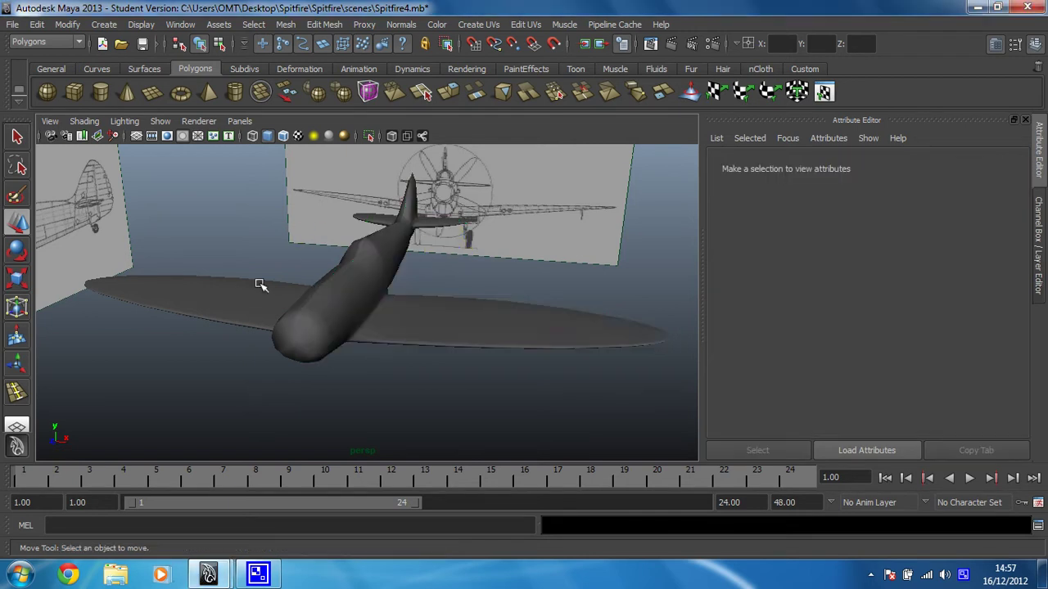
click(363, 316)
click(258, 303)
click(364, 317)
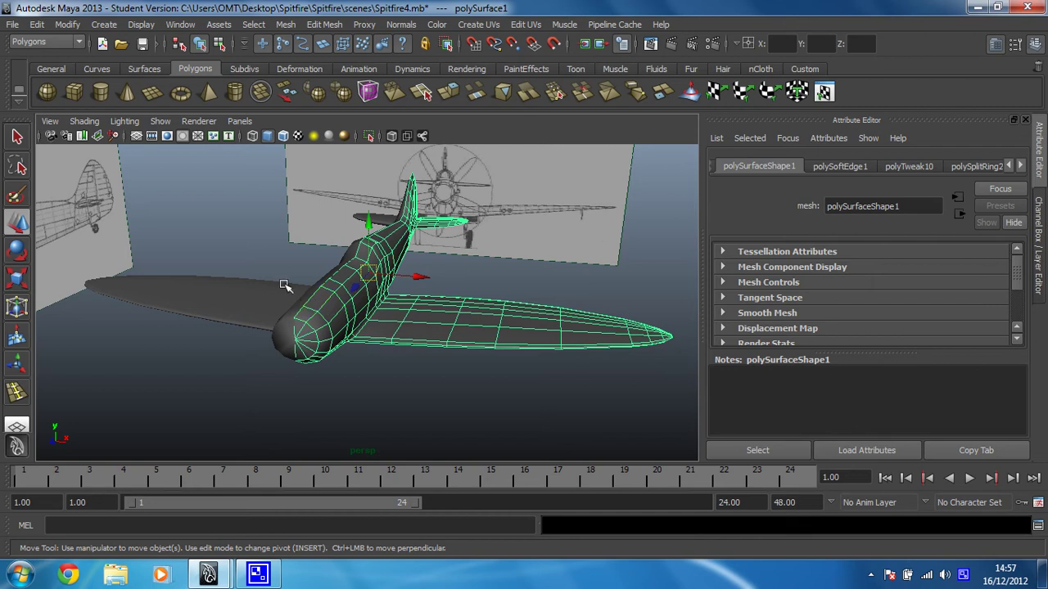
alt+drag(284, 285, 386, 325)
click(301, 317)
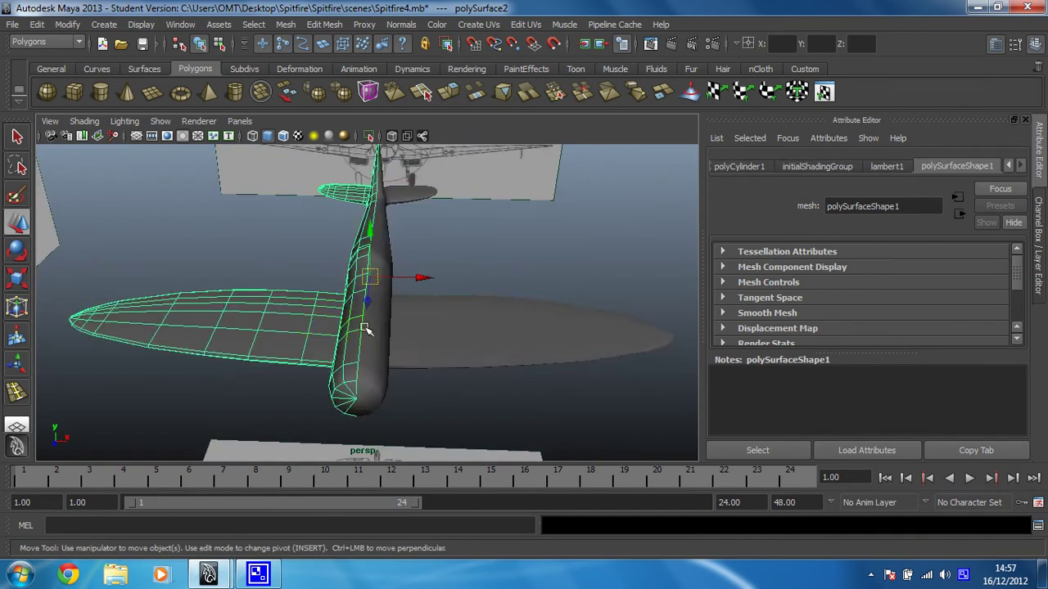
Step: Combine the two halves of the Spitfire body into a single mesh
click(422, 327)
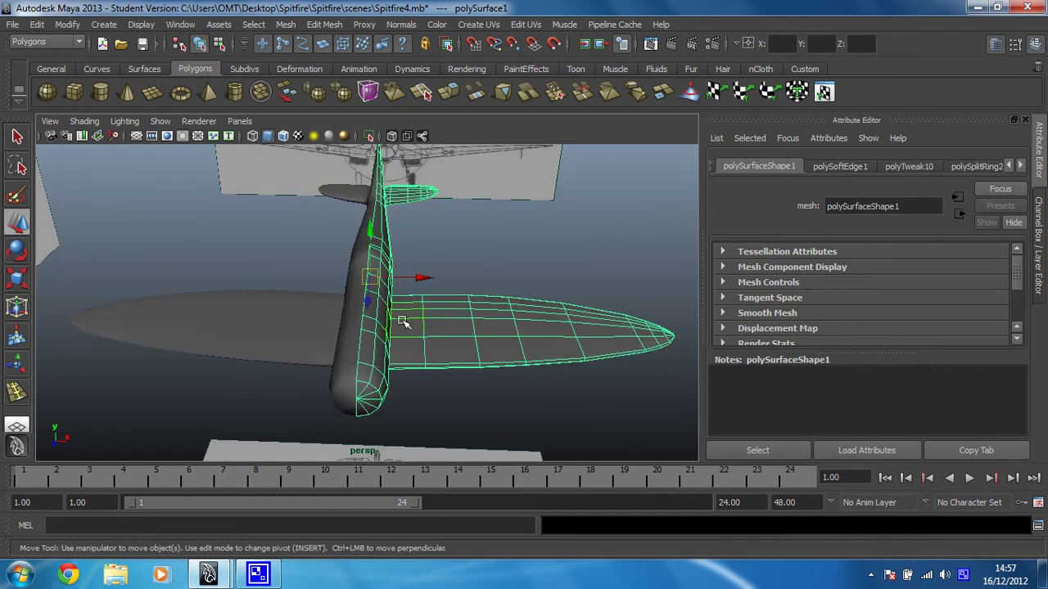
shift+click(325, 331)
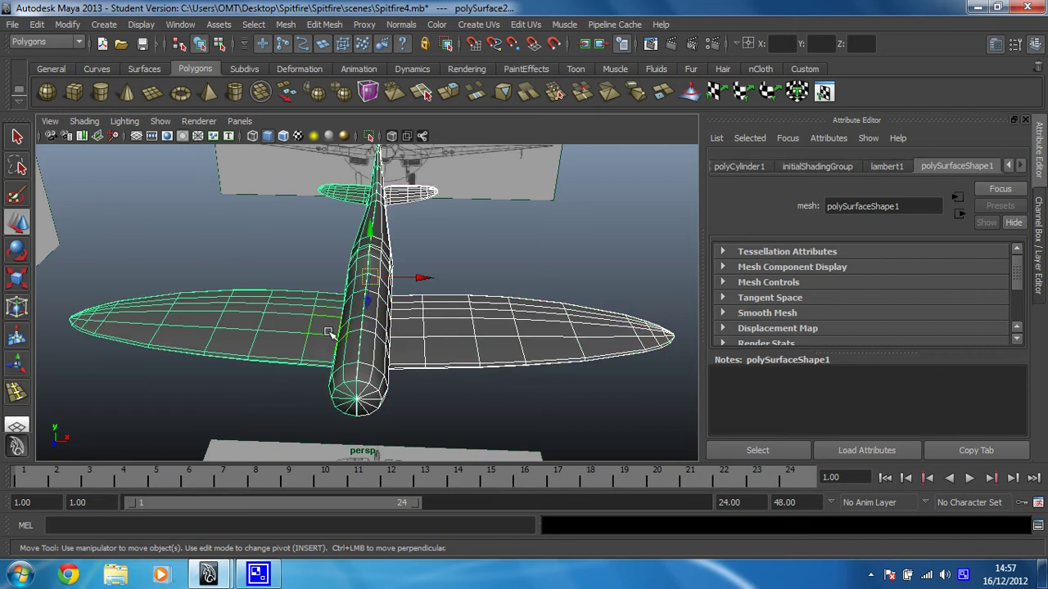
click(471, 334)
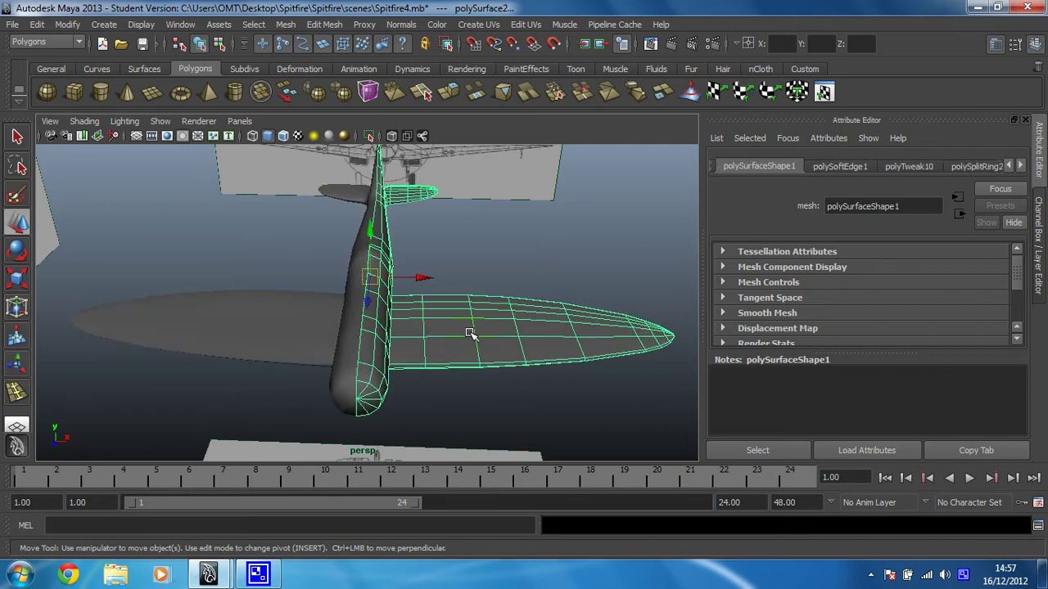
shift+click(259, 331)
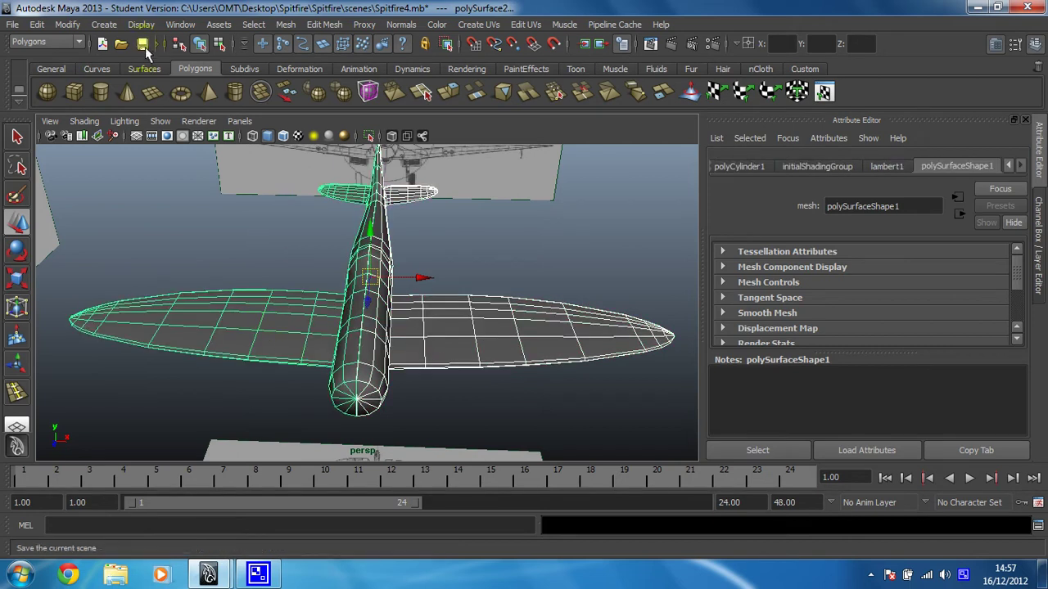
click(282, 25)
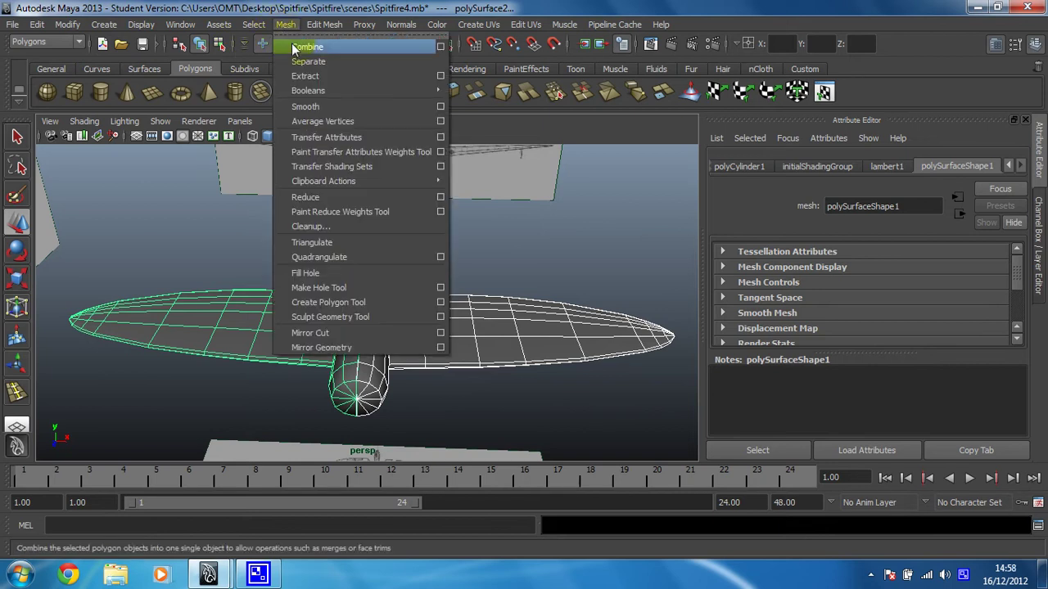
click(294, 47)
key(w)
Step: Select the combined aircraft mesh and switch it to vertex editing
click(486, 236)
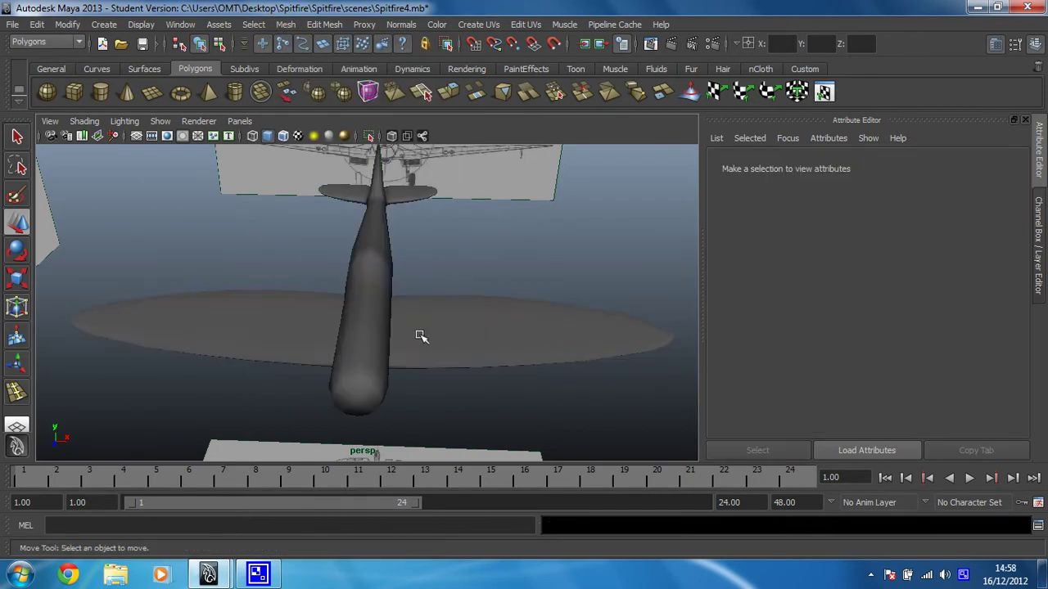
click(420, 337)
click(507, 265)
click(454, 332)
click(455, 333)
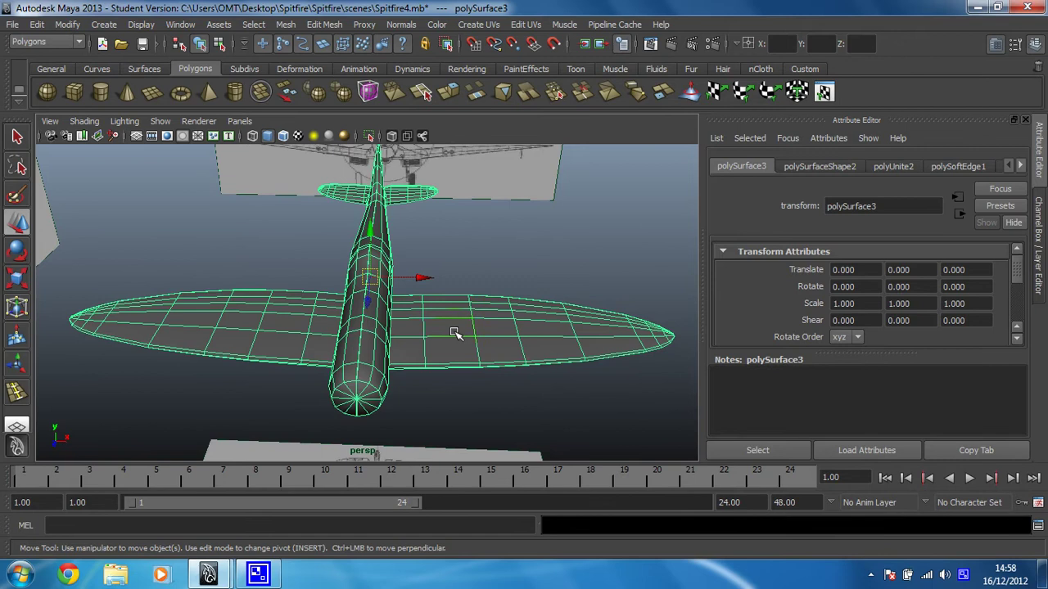
right_click(361, 343)
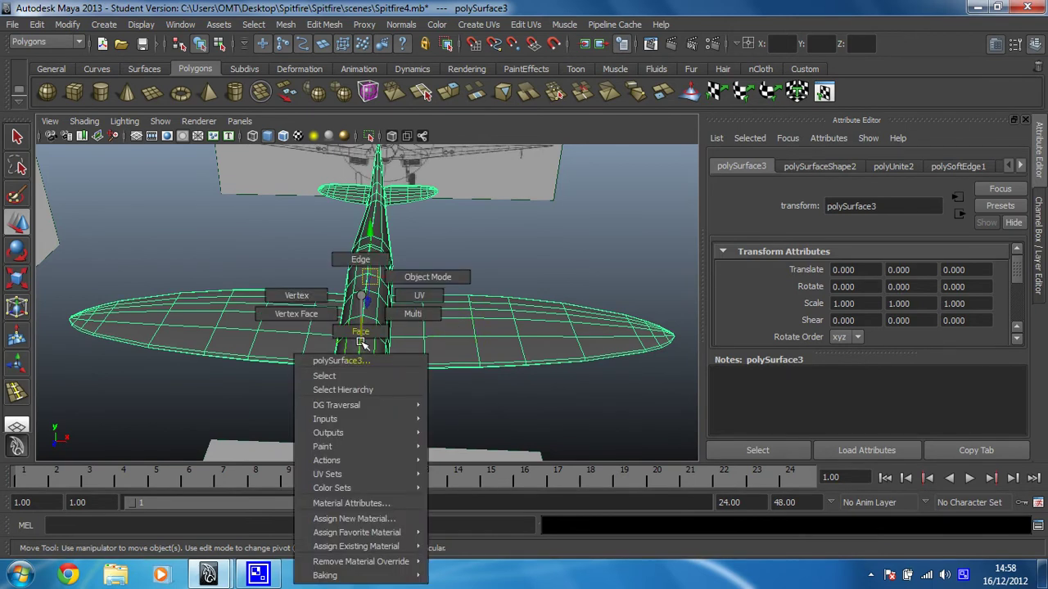
right_drag(361, 343, 311, 297)
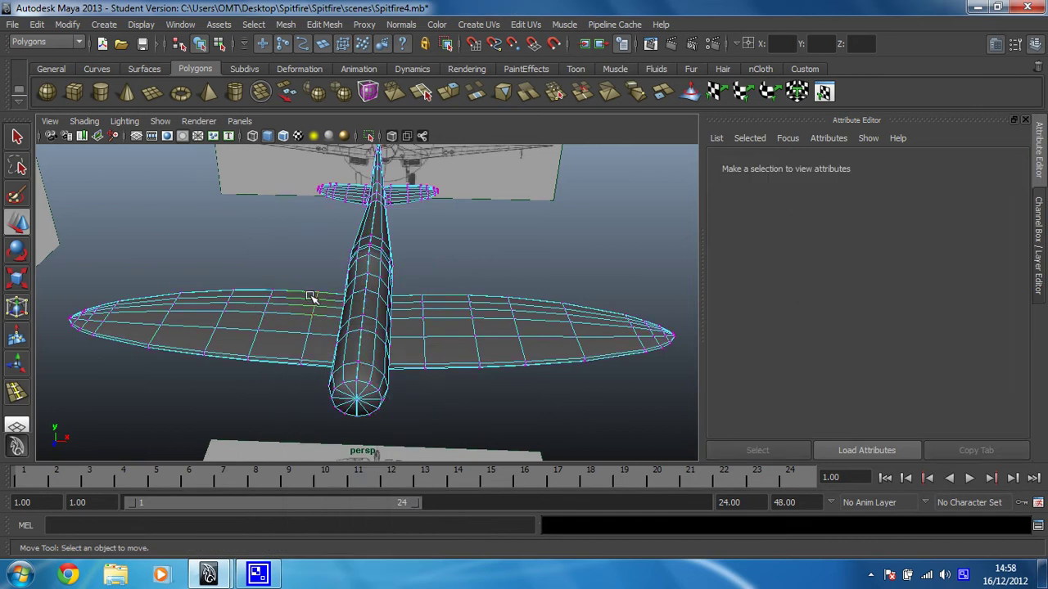
Step: Test the fuselage centre seam by pulling one of its upper vertices sideways along X, and undo the move
alt+right_drag(345, 340, 594, 360)
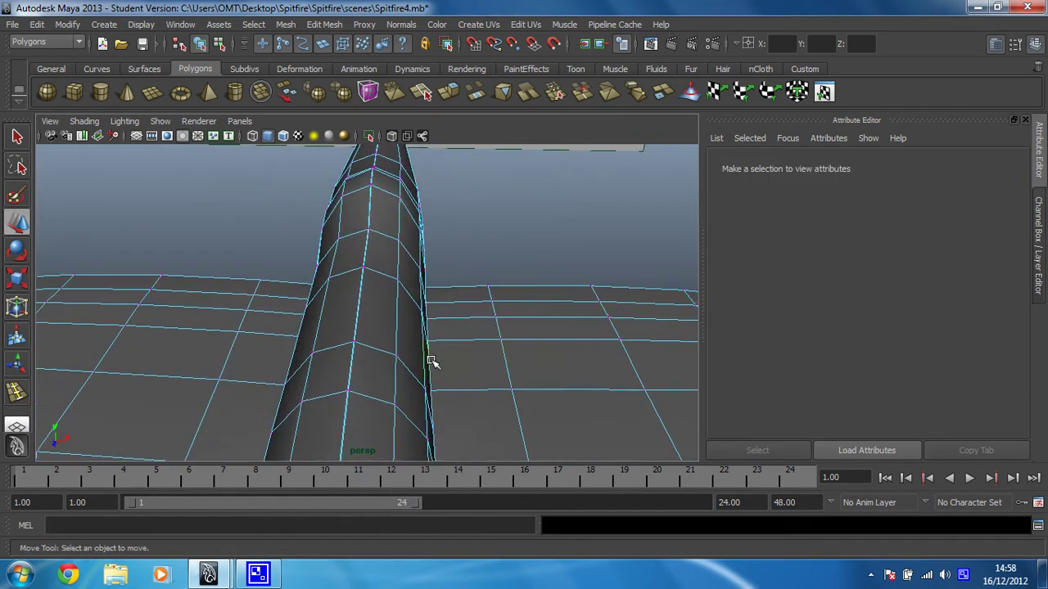
click(352, 341)
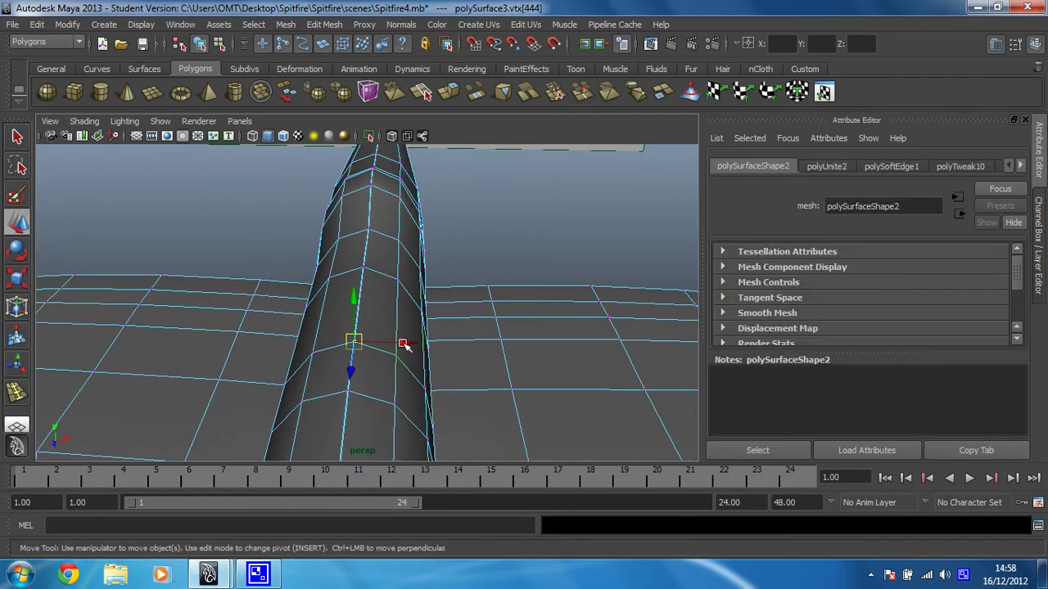
drag(404, 345, 300, 350)
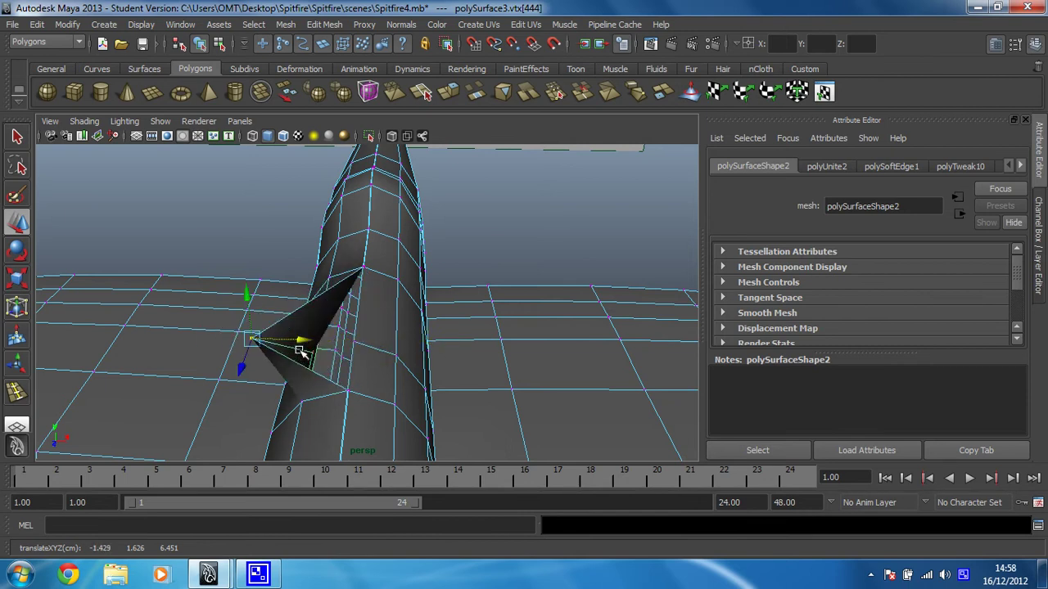
key(ctrl+z)
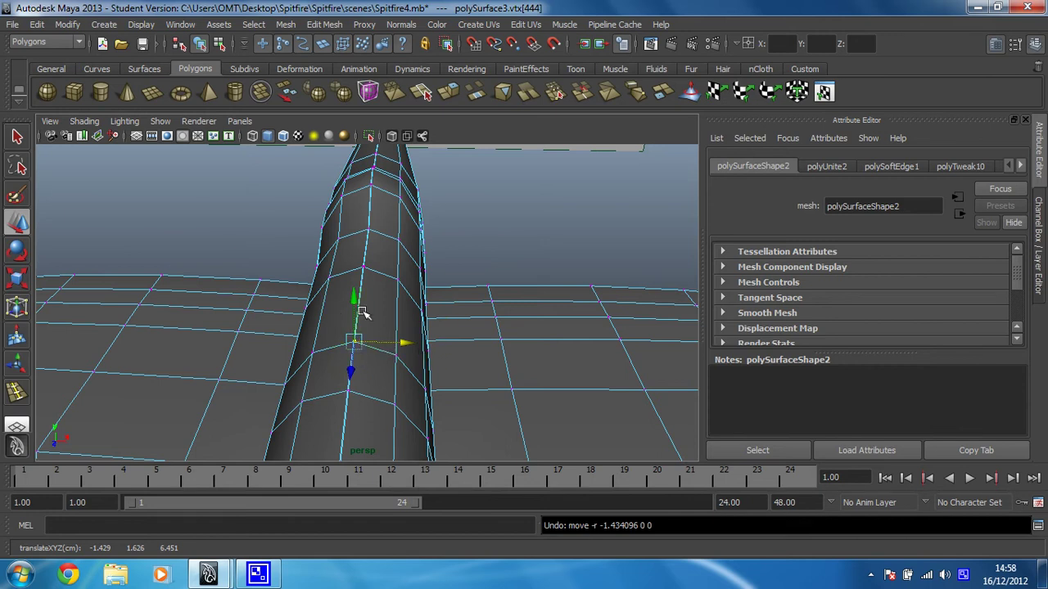
Step: Maximize the top view and box-select the centre-seam vertices at the front end of the nose
key(space)
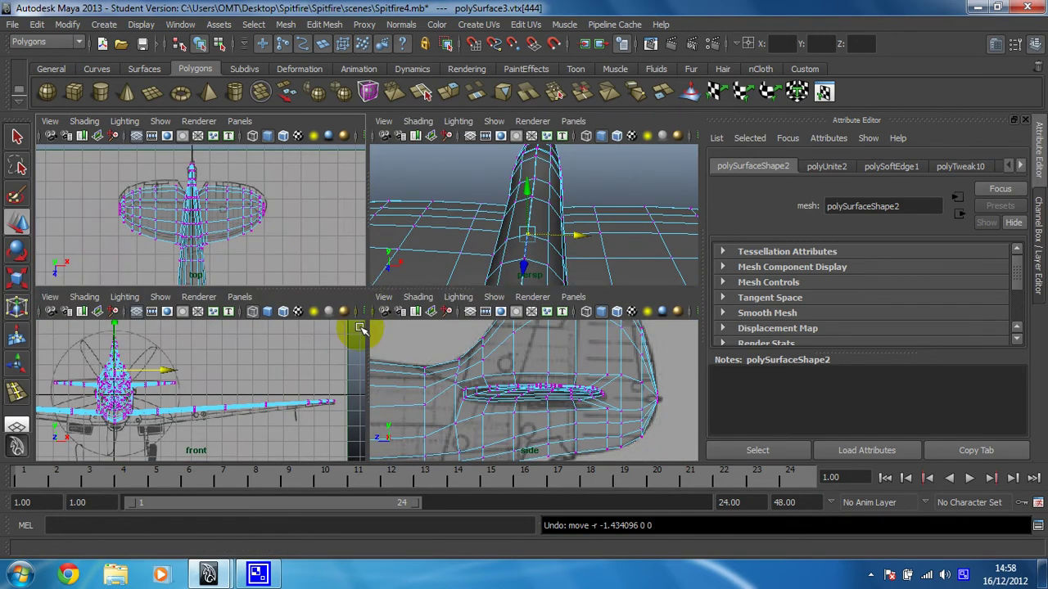
key(space)
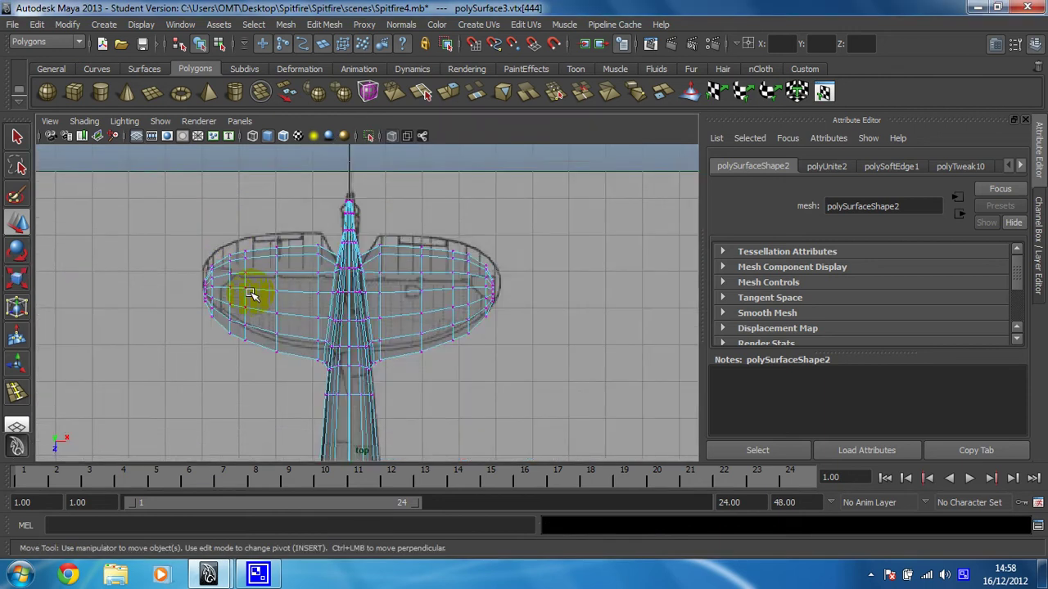
click(365, 385)
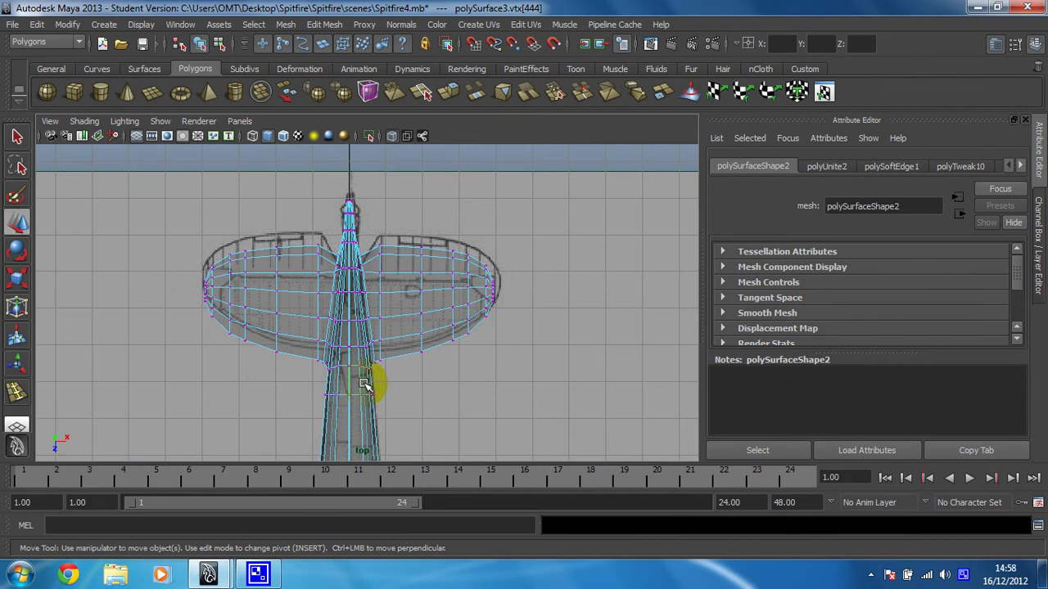
alt+middle_drag(348, 362, 340, 100)
alt+middle_drag(368, 308, 370, 91)
alt+middle_drag(378, 258, 362, 135)
alt+middle_drag(369, 374, 402, 158)
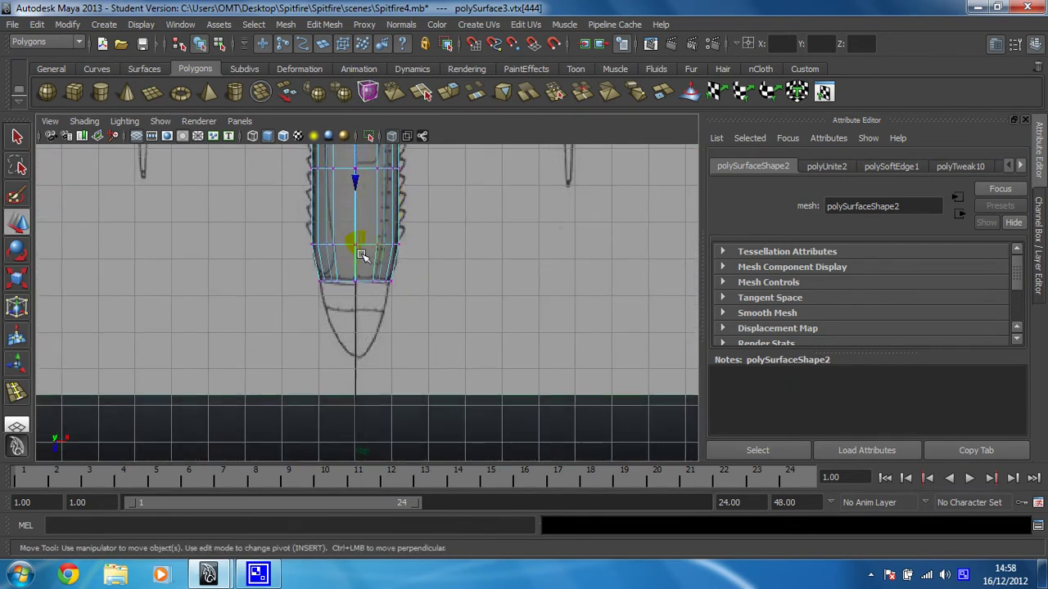
alt+right_drag(362, 255, 365, 303)
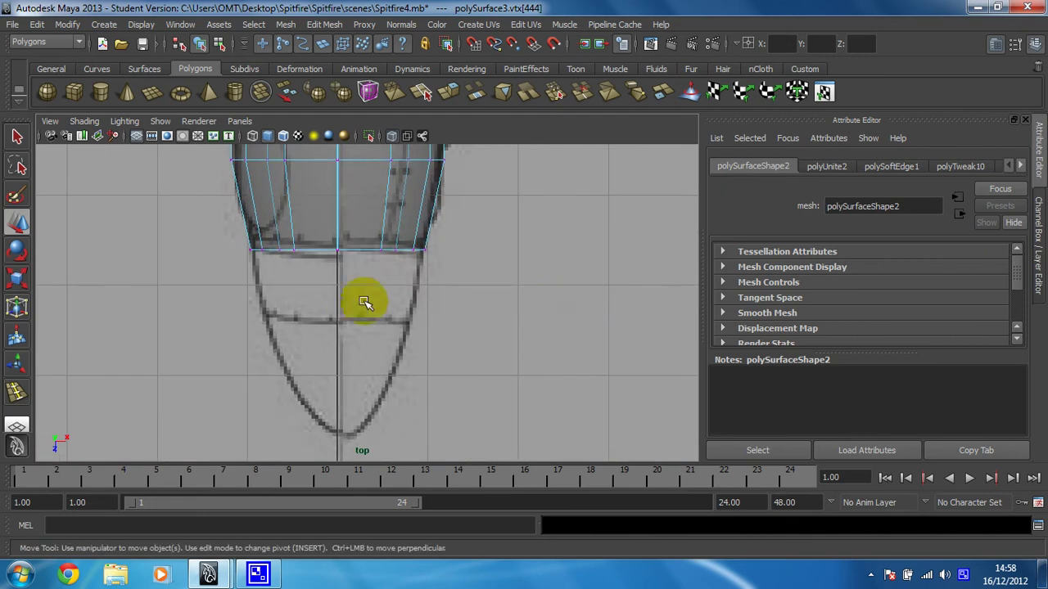
alt+middle_drag(341, 291, 382, 365)
drag(374, 330, 391, 350)
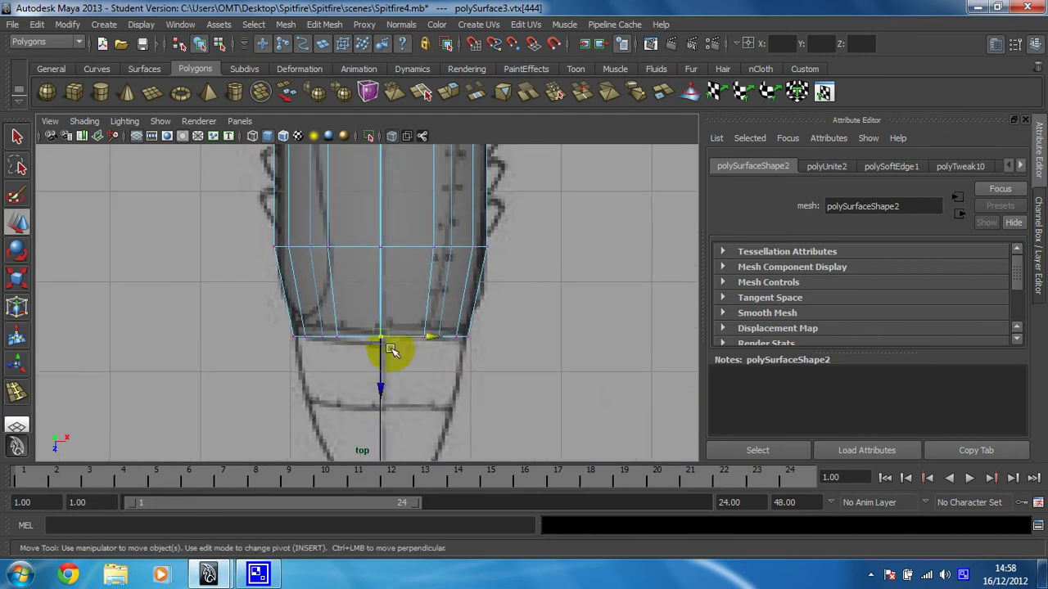
Step: Add the centre-seam vertices along the nose, back to the wings' leading edge, to the selection
click(376, 257)
shift+drag(369, 232, 391, 260)
alt+middle_drag(374, 243, 361, 450)
shift+drag(362, 260, 375, 279)
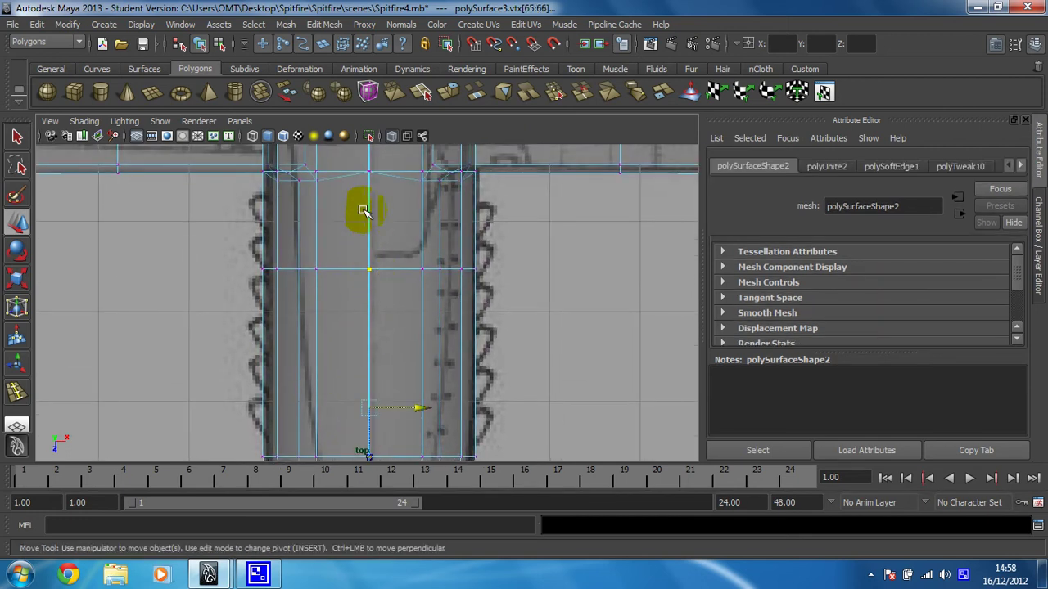
shift+drag(362, 164, 385, 181)
click(370, 175)
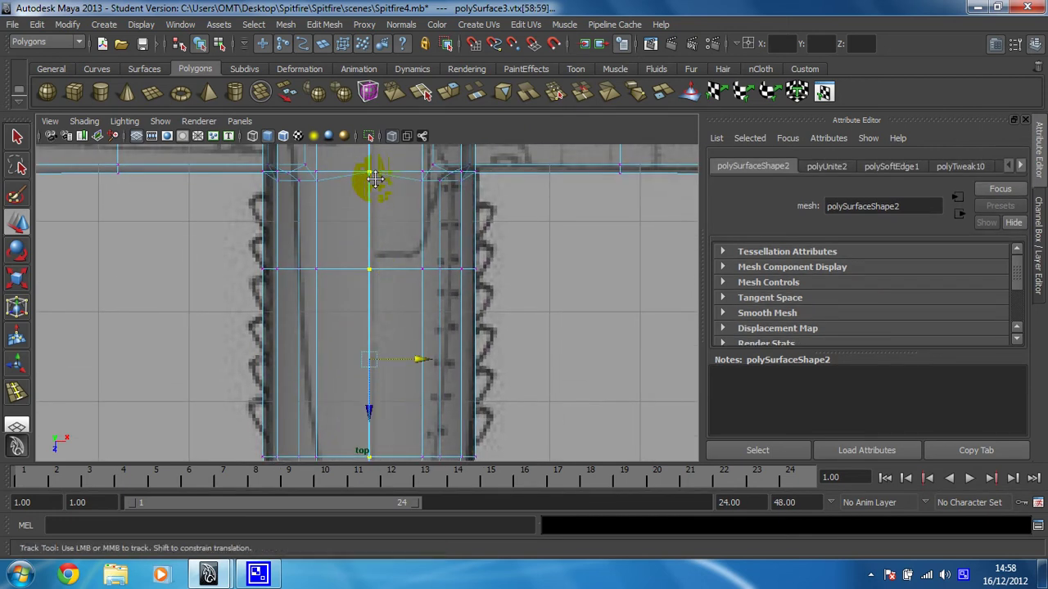
Step: Extend the selection with the centre-seam vertices between the wings' leading and trailing edges
alt+middle_drag(369, 178, 365, 492)
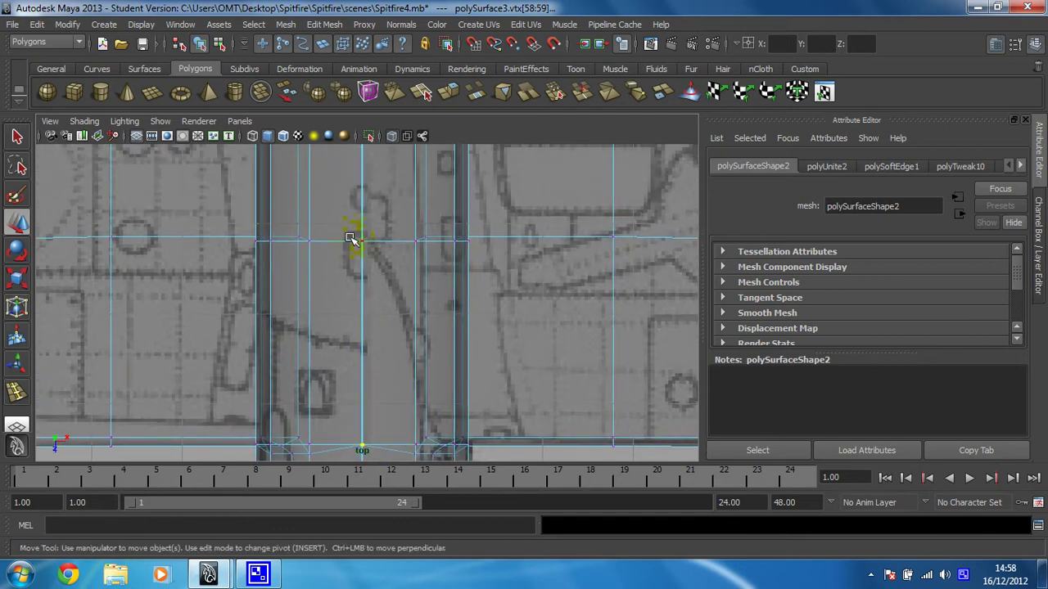
click(370, 248)
alt+middle_drag(365, 203, 346, 408)
drag(334, 185, 356, 213)
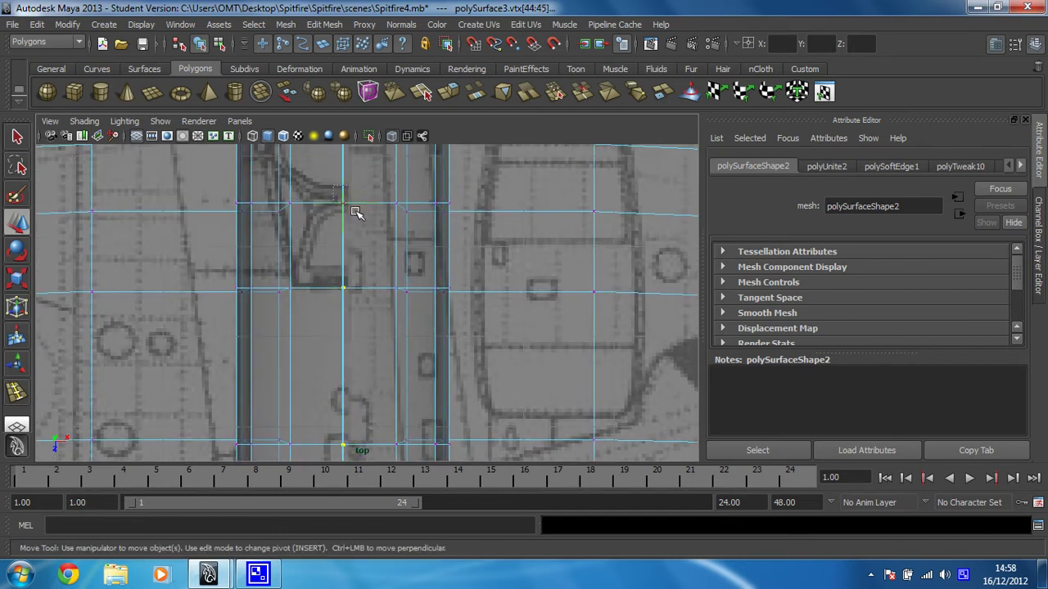
mouse_move(346, 159)
alt+middle_down()
mouse_move(327, 385)
mouse_move(325, 372)
alt+middle_up()
shift+drag(320, 365, 336, 389)
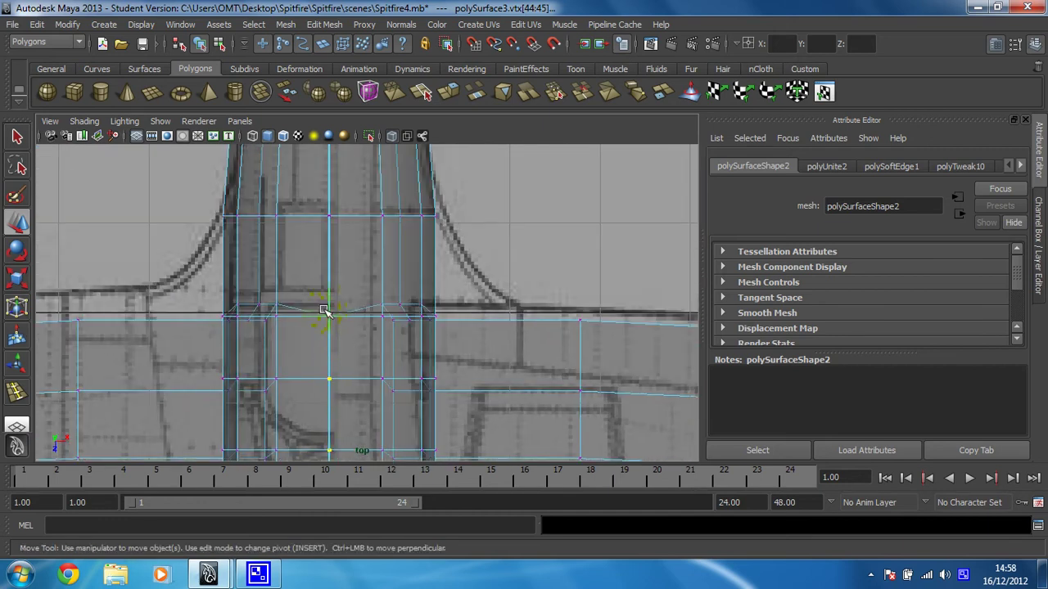
shift+drag(335, 324, 337, 328)
Step: Add the centre-seam vertices along the rear fuselage, up to the front of the tailplane, to the selection
alt+middle_drag(327, 189, 331, 357)
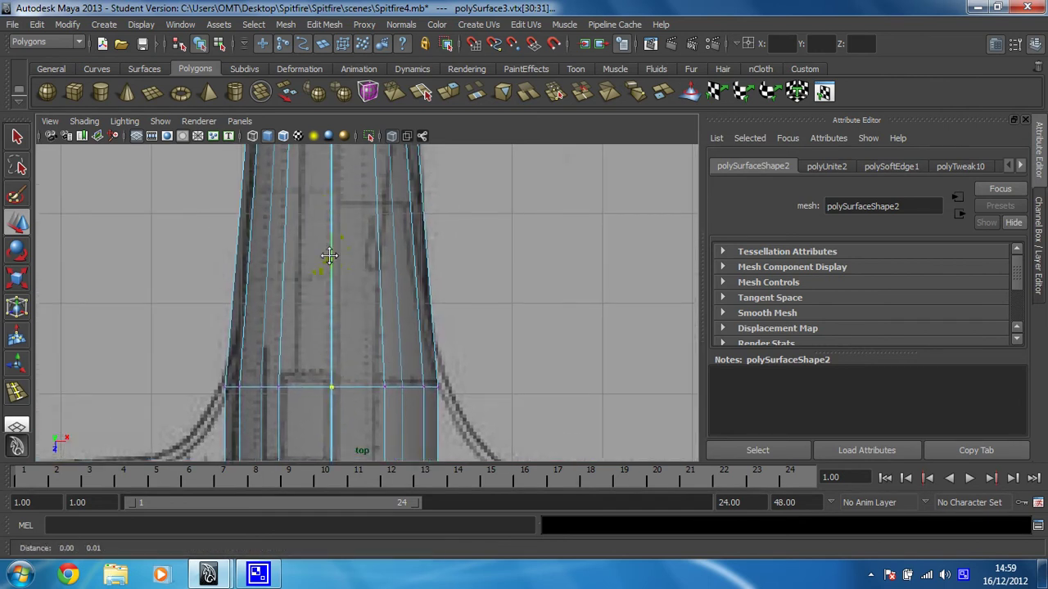
alt+middle_drag(329, 257, 293, 532)
alt+middle_drag(302, 220, 331, 493)
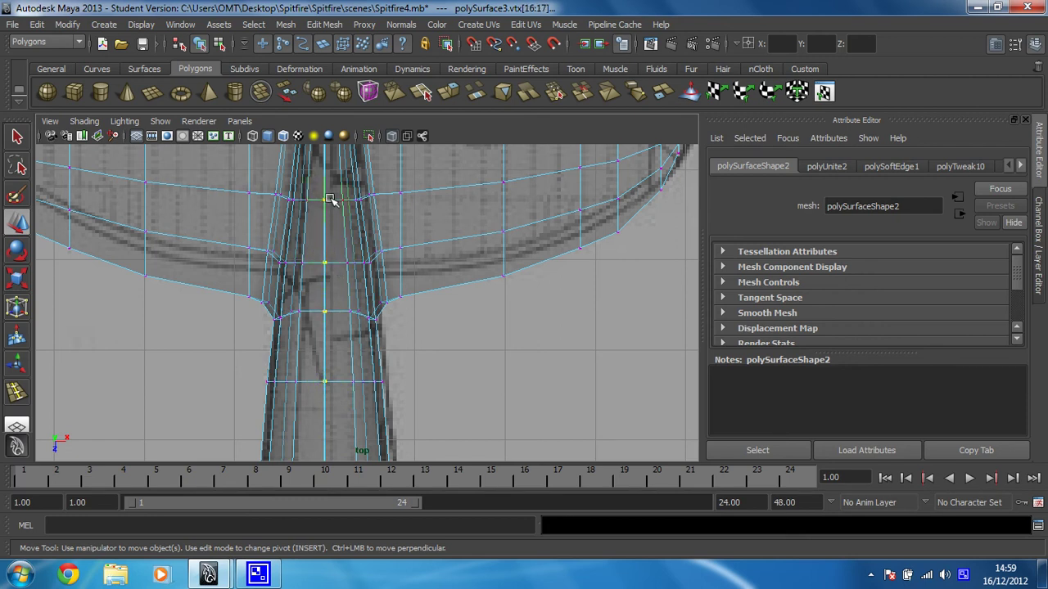
Step: Add the centre-seam vertices across the front part of the tailplane to the selection
alt+middle_drag(330, 199, 377, 418)
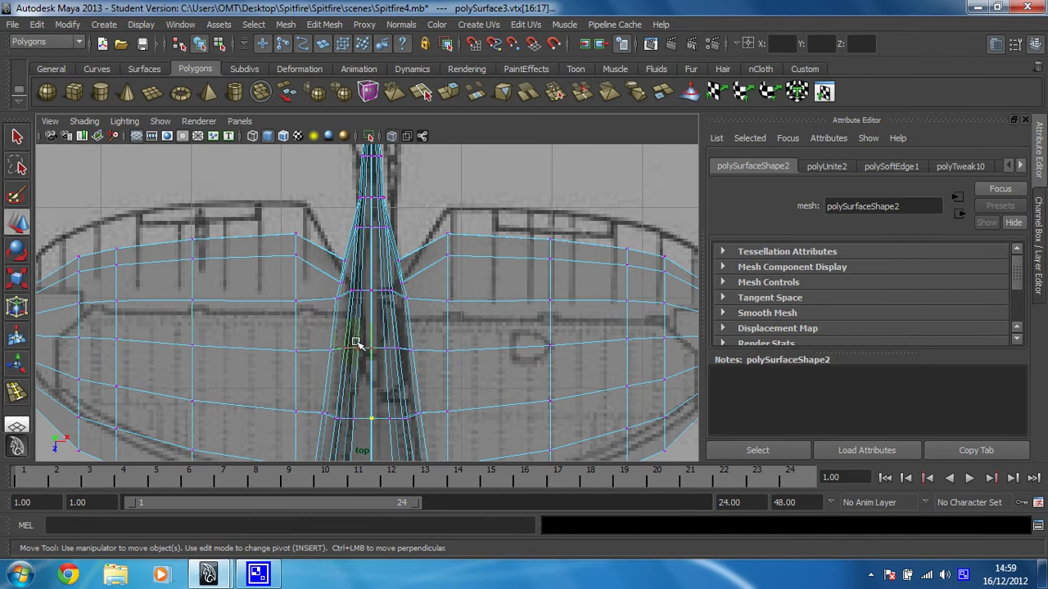
alt+right_drag(381, 335, 577, 360)
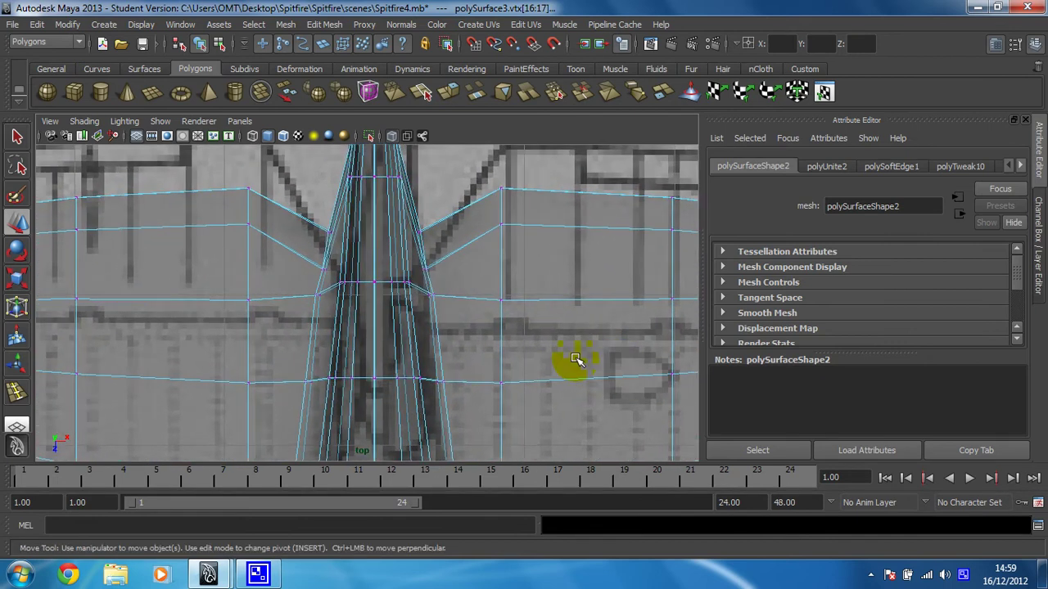
click(374, 378)
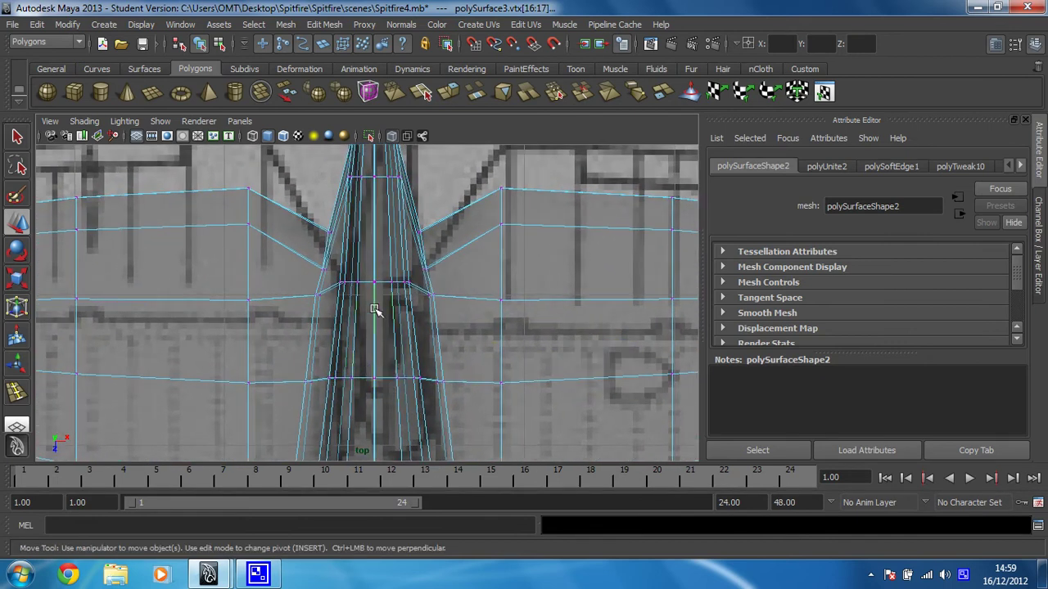
click(376, 286)
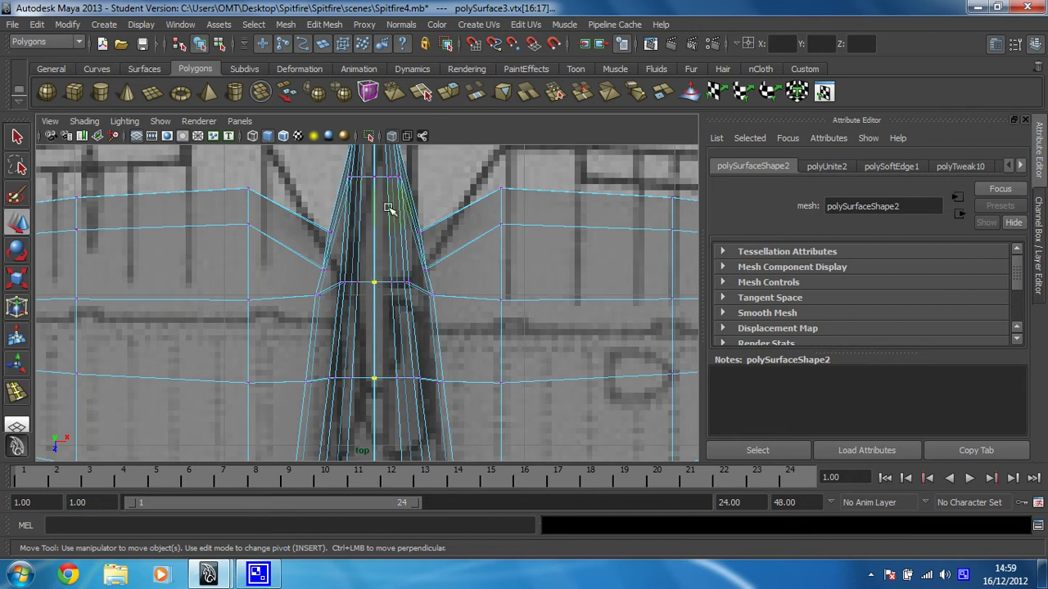
Step: Extend the selection with the remaining centre-seam vertices behind the tailplane, up to the tip of the tail
alt+middle_drag(391, 210, 384, 403)
alt+right_drag(344, 354, 586, 385)
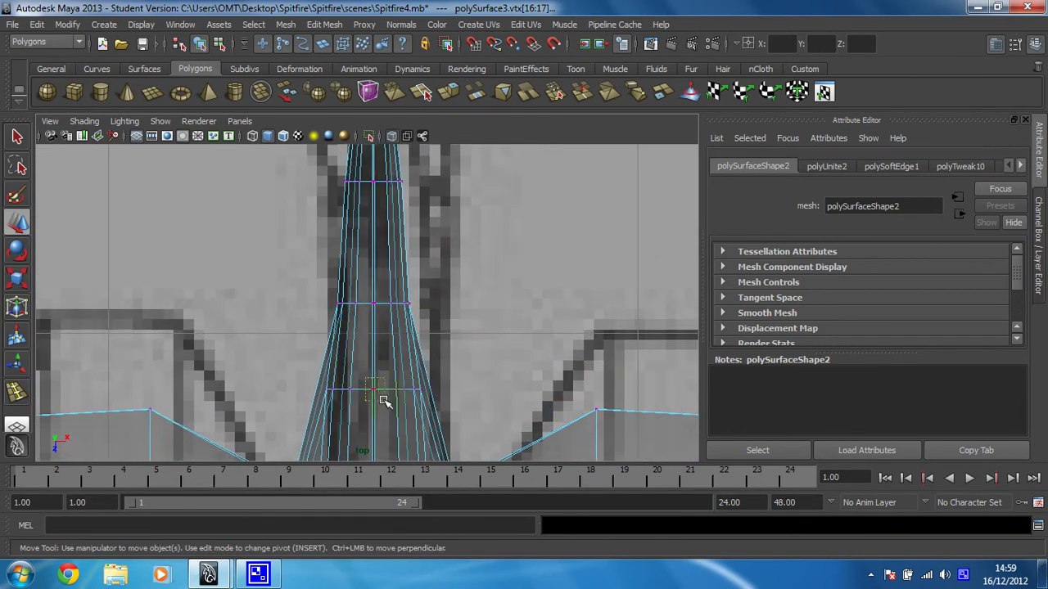
drag(383, 401, 383, 401)
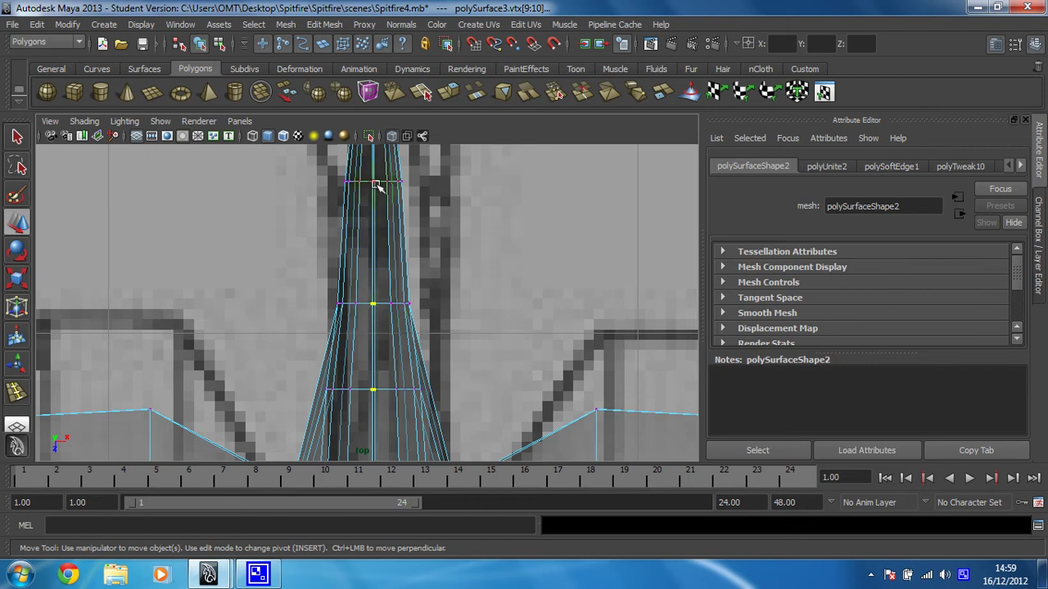
alt+middle_drag(365, 173, 367, 314)
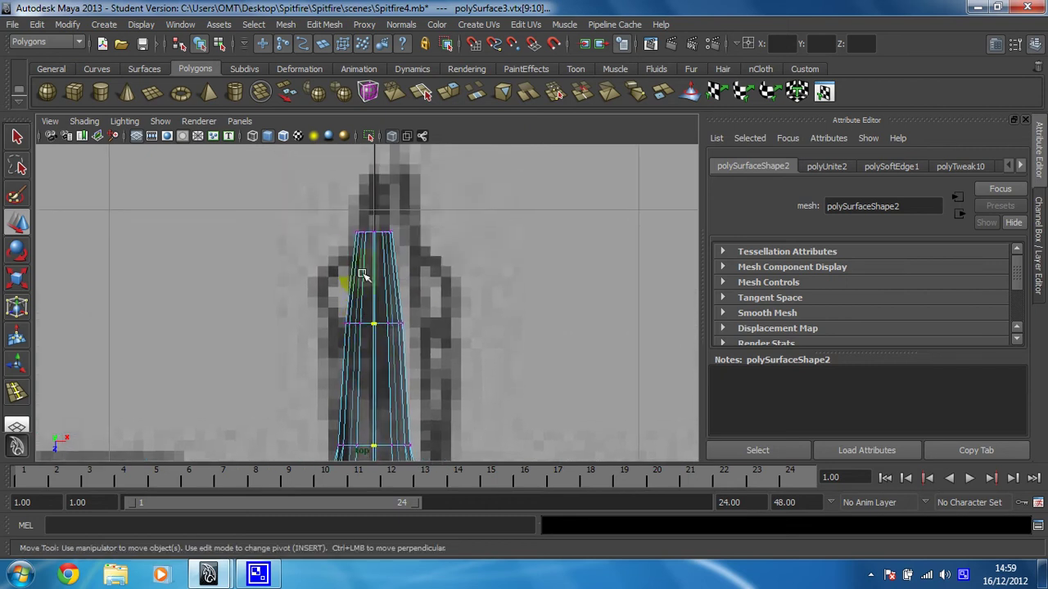
shift+drag(370, 224, 379, 239)
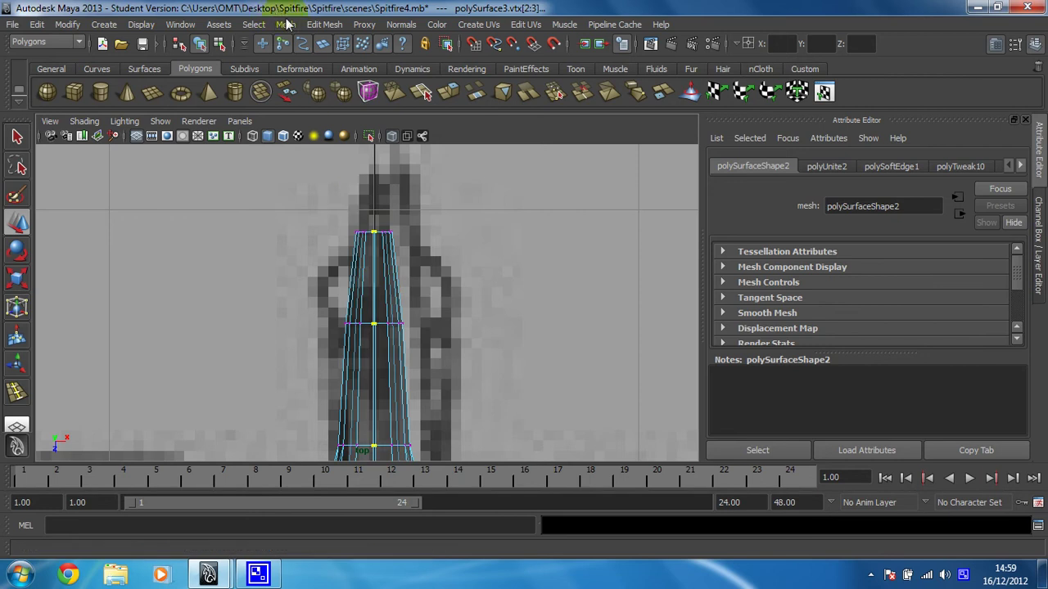
Step: Merge the selected centre-seam vertices with a threshold of 0.01
click(313, 24)
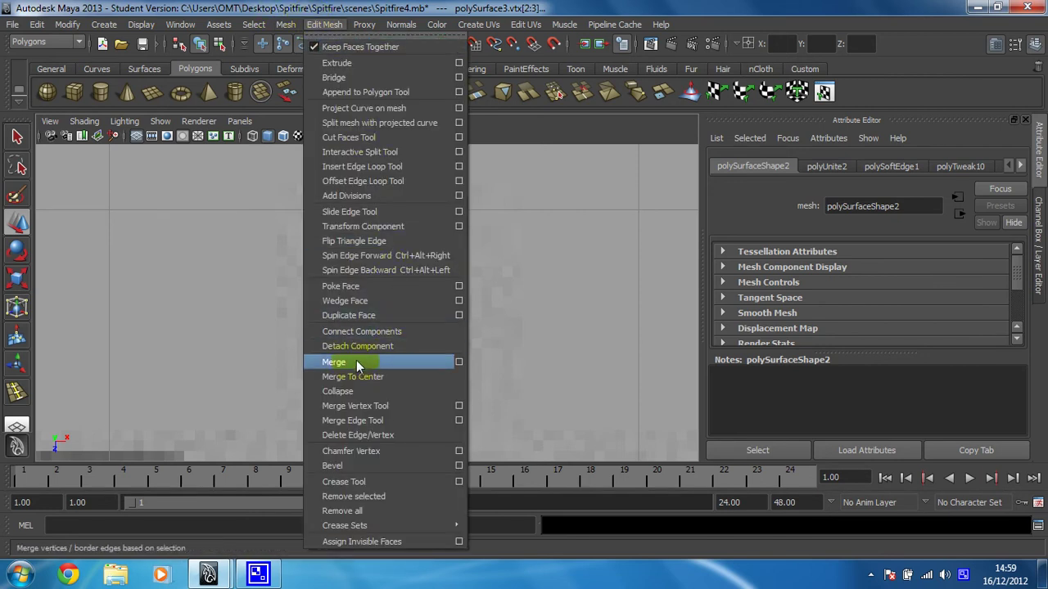
click(458, 360)
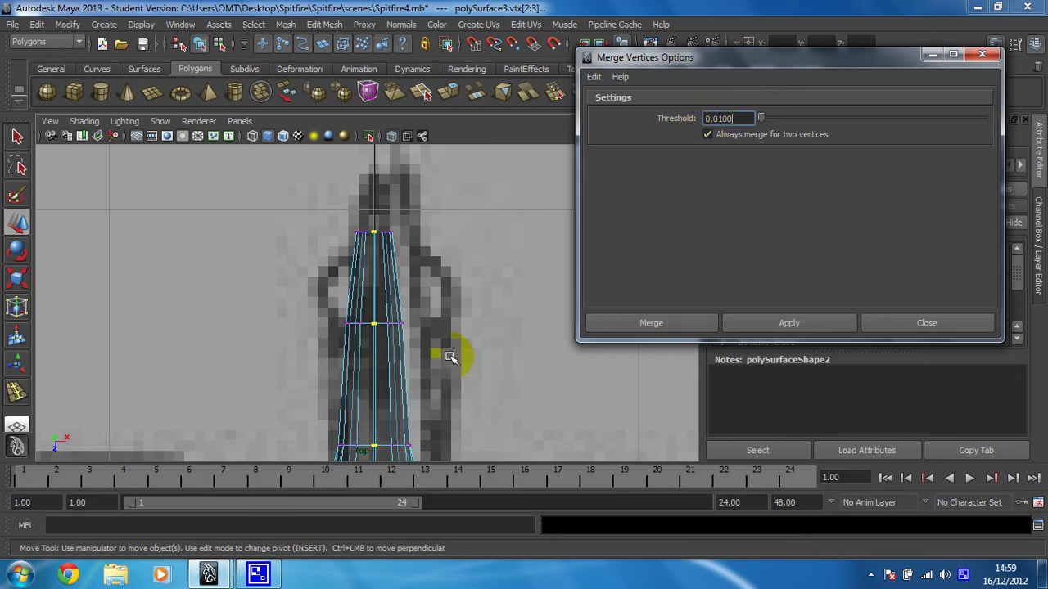
click(415, 384)
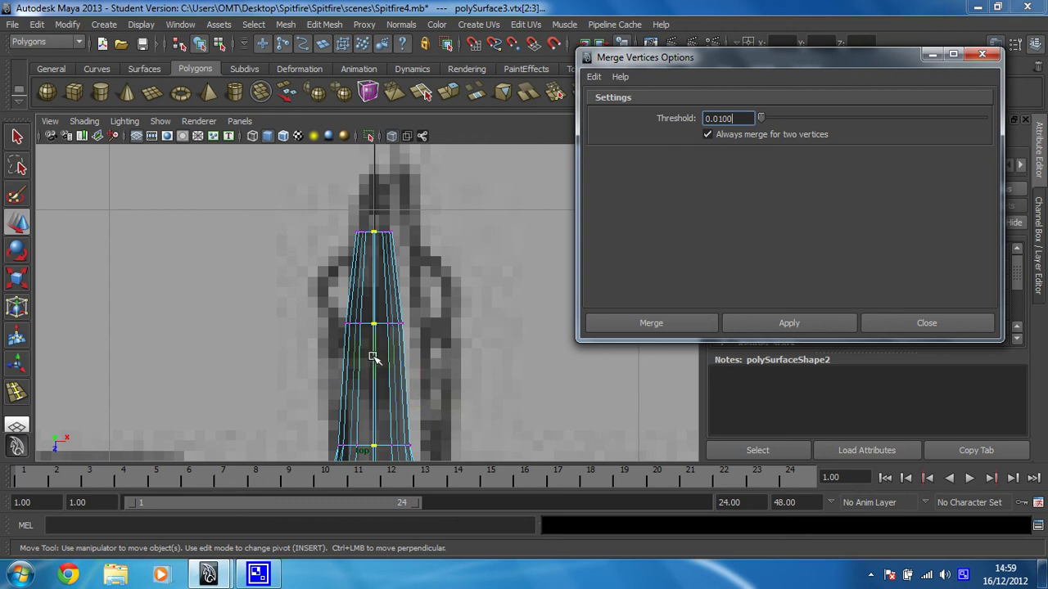
click(568, 218)
click(651, 324)
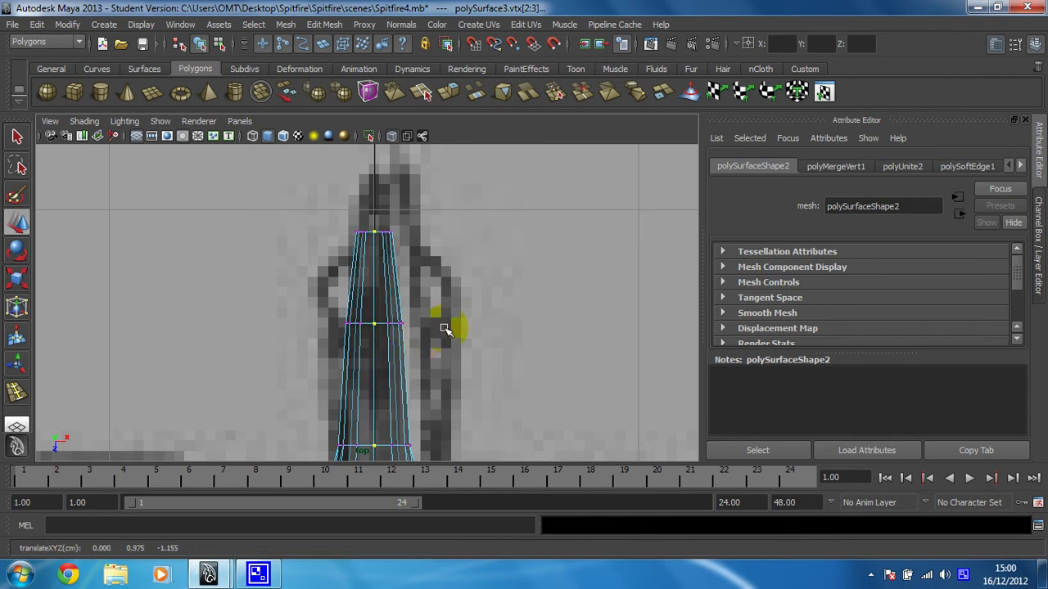
Step: Return to the maximized perspective view, switch the mesh back to object mode and deselect it
key(space)
key(space)
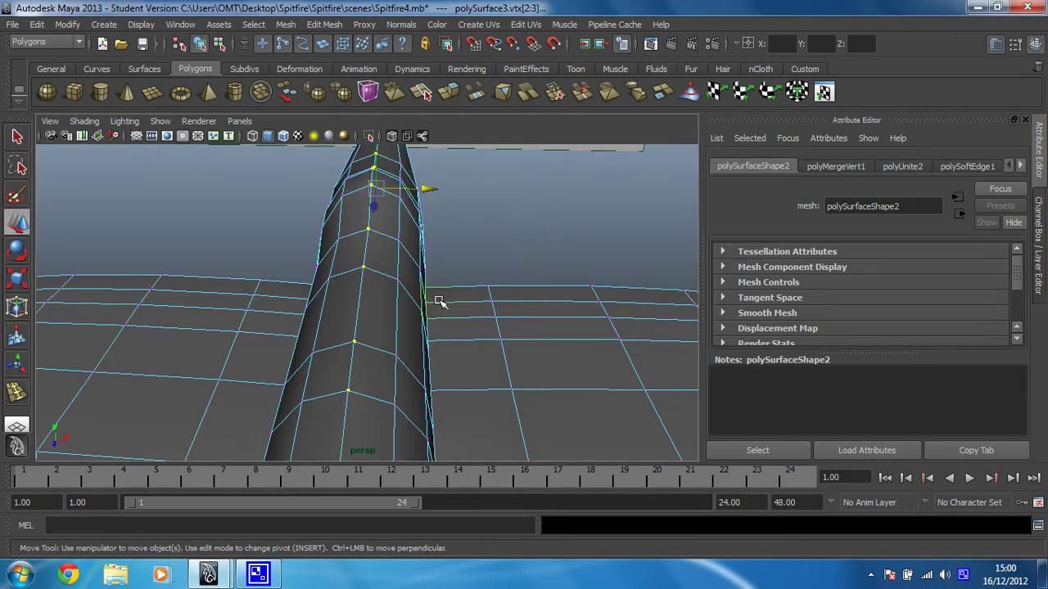
scroll(430, 300, down, 8)
right_drag(433, 360, 487, 288)
click(460, 308)
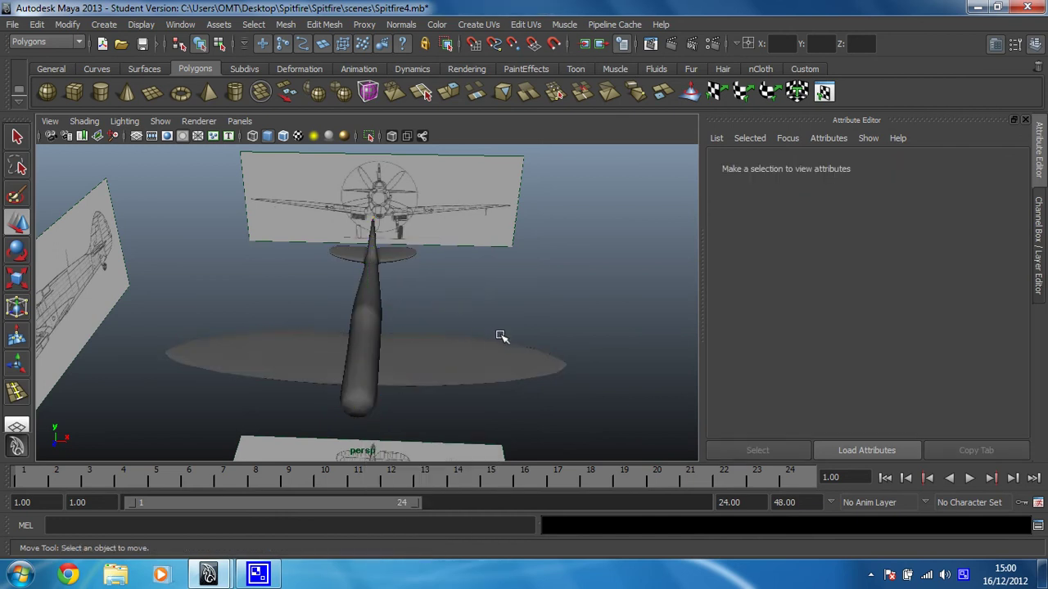
Step: Soften all edges of the merged Spitfire mesh and clear the selection
alt+drag(501, 336, 431, 338)
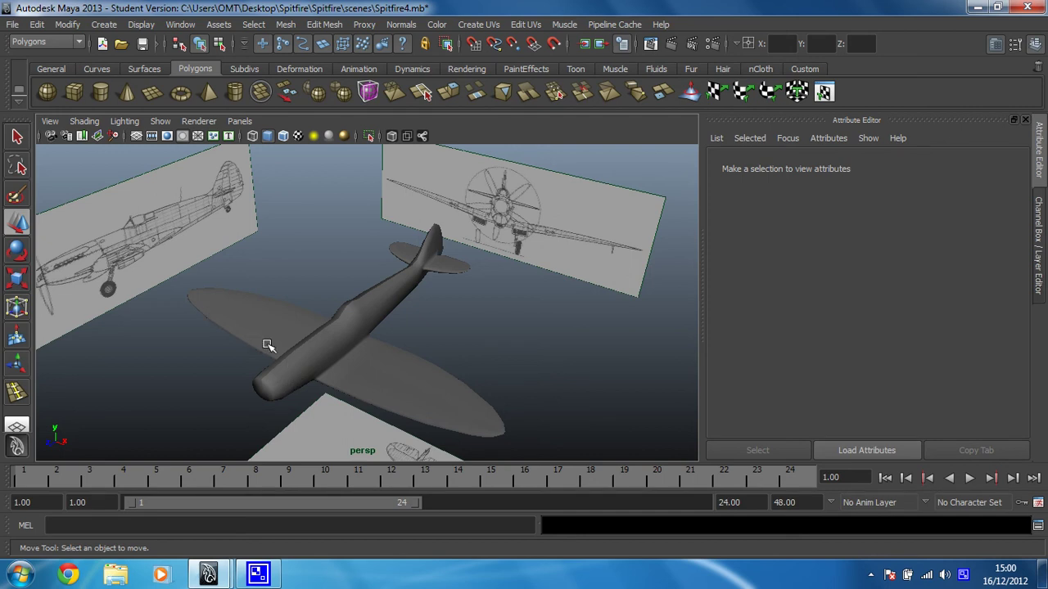
alt+drag(268, 345, 282, 351)
click(417, 381)
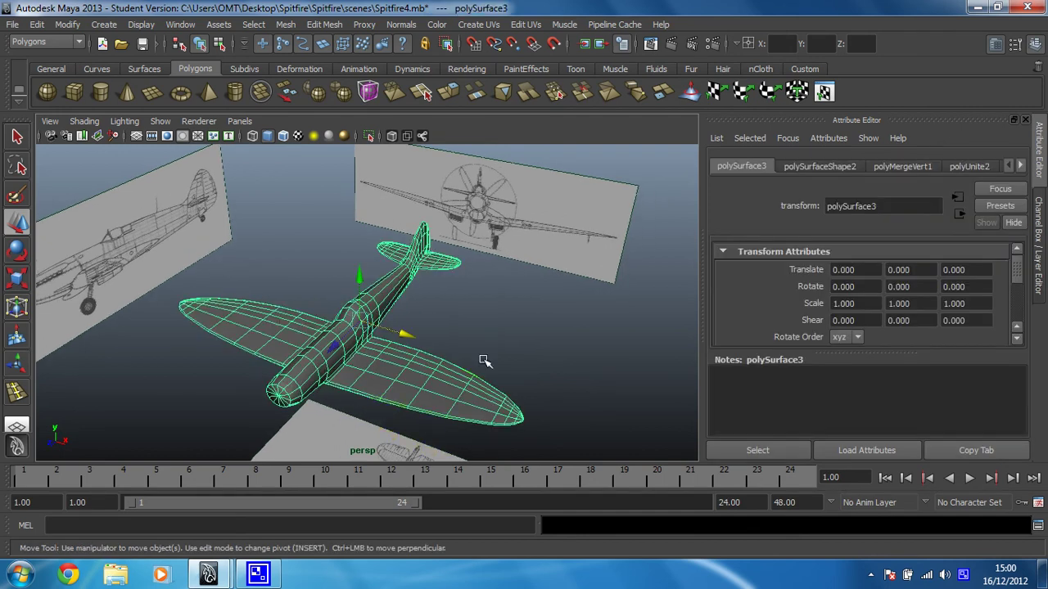
click(395, 24)
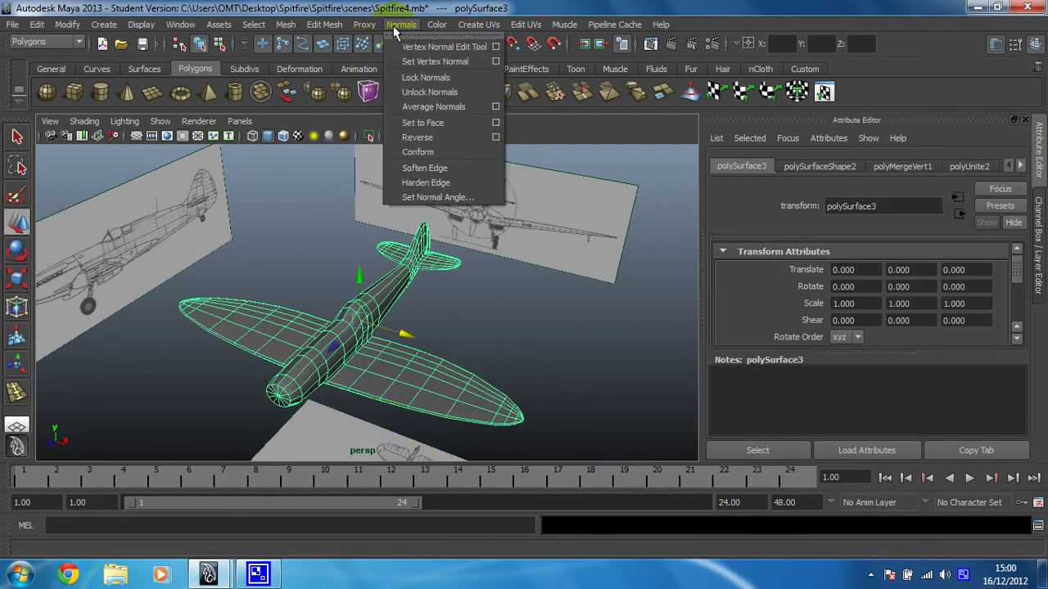
click(459, 168)
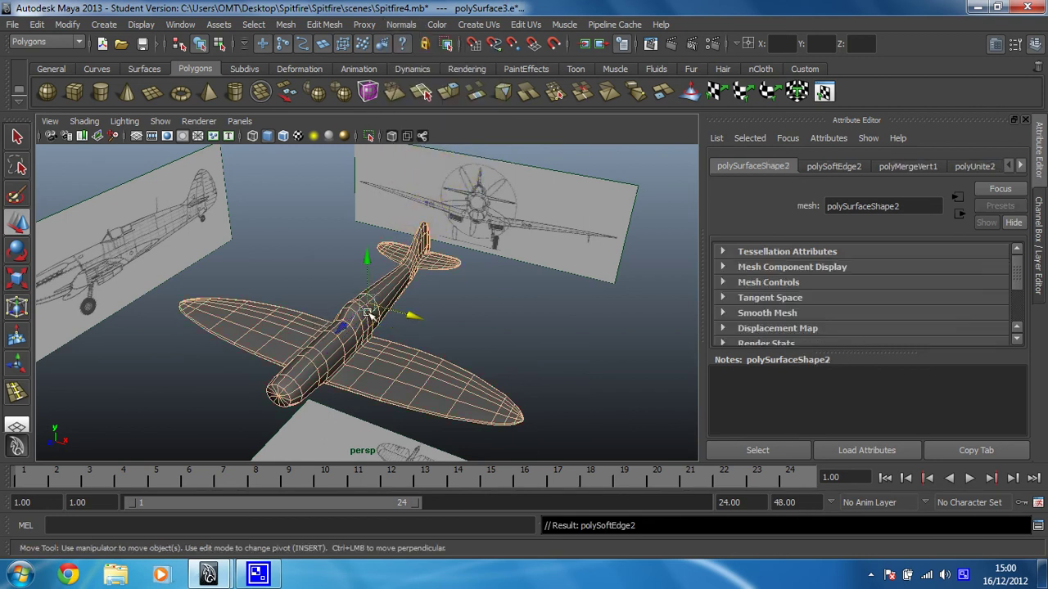
click(475, 334)
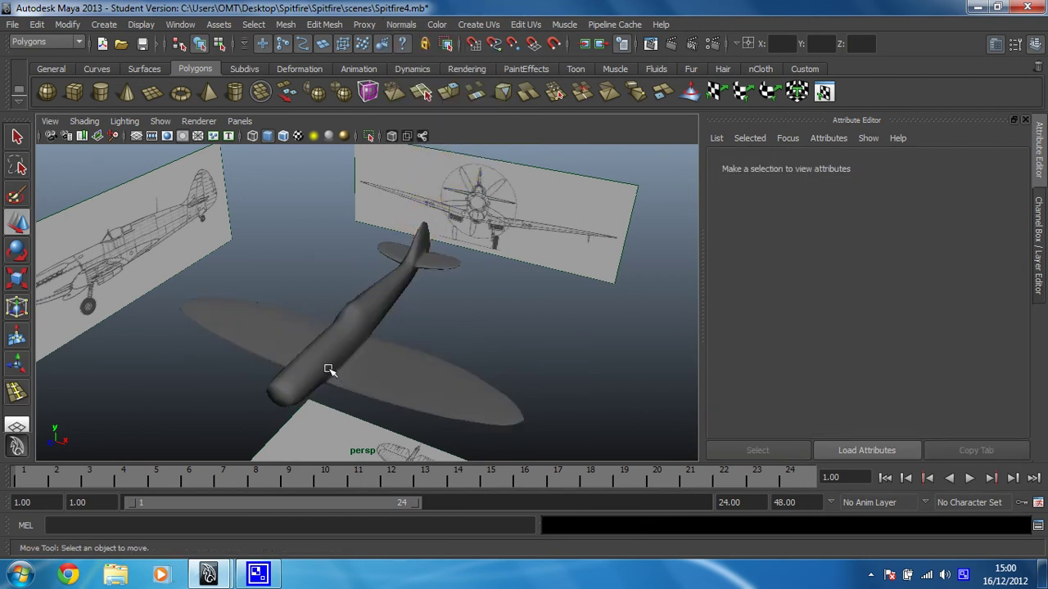
alt+drag(327, 370, 303, 357)
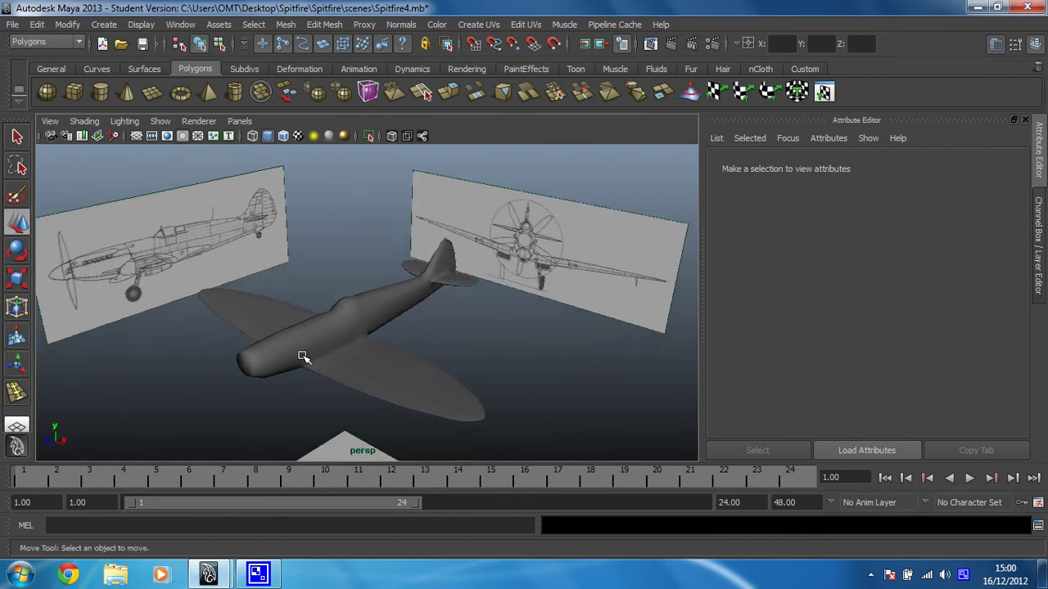
alt+drag(283, 321, 299, 285)
alt+right_drag(434, 308, 460, 306)
alt+drag(460, 305, 337, 321)
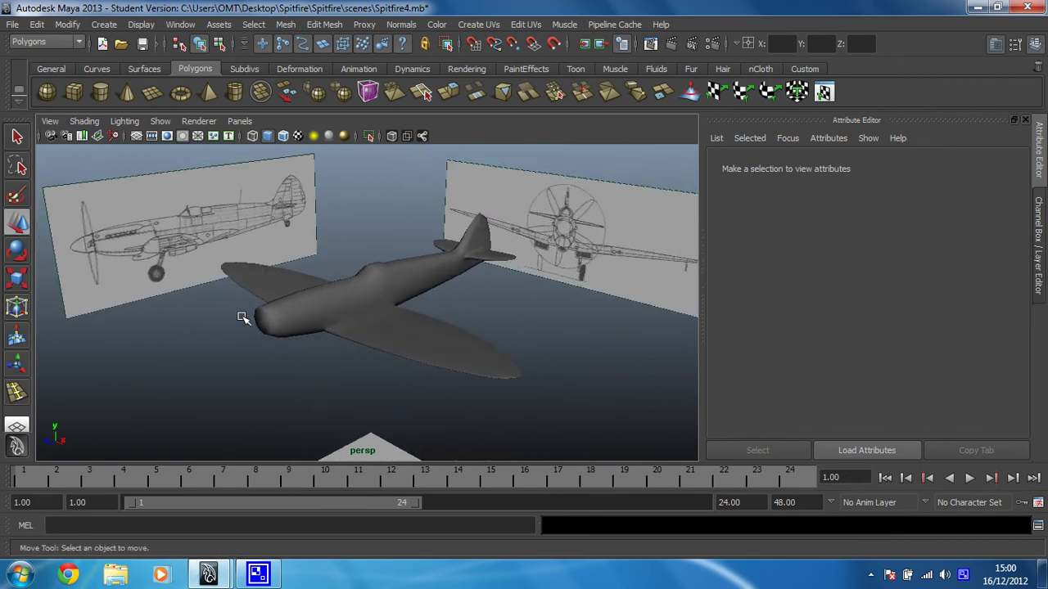
click(248, 275)
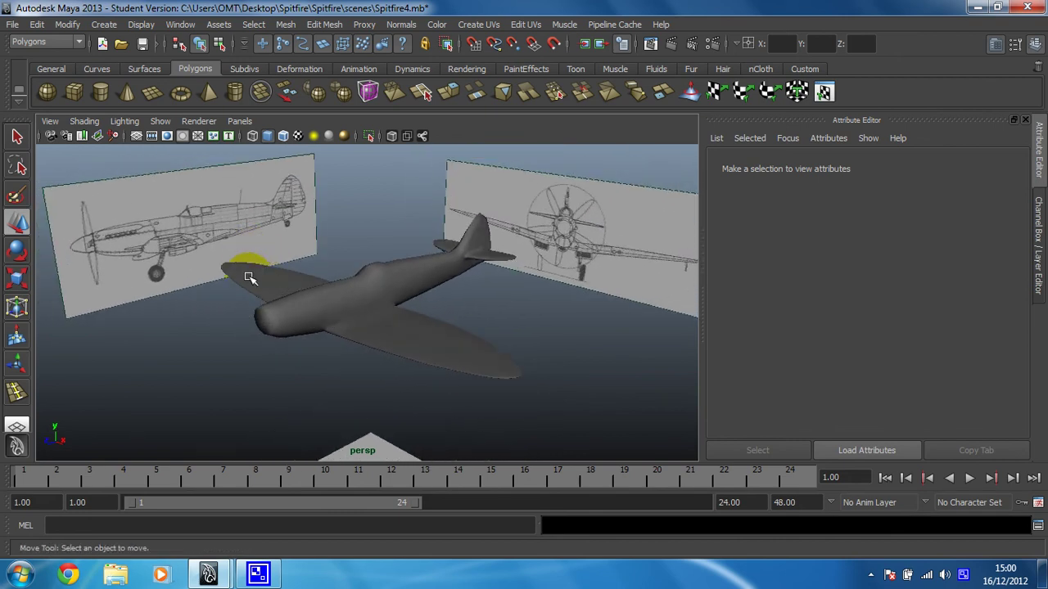